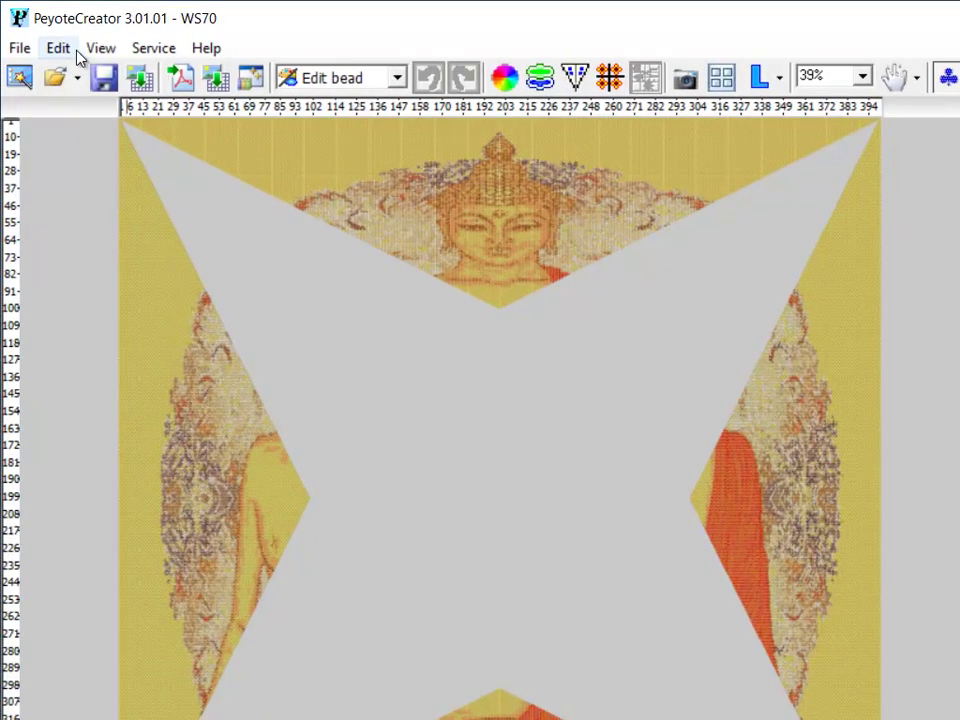
Step: Clear the existing warped-square Buddha design from the canvas via File > Clear
click(19, 47)
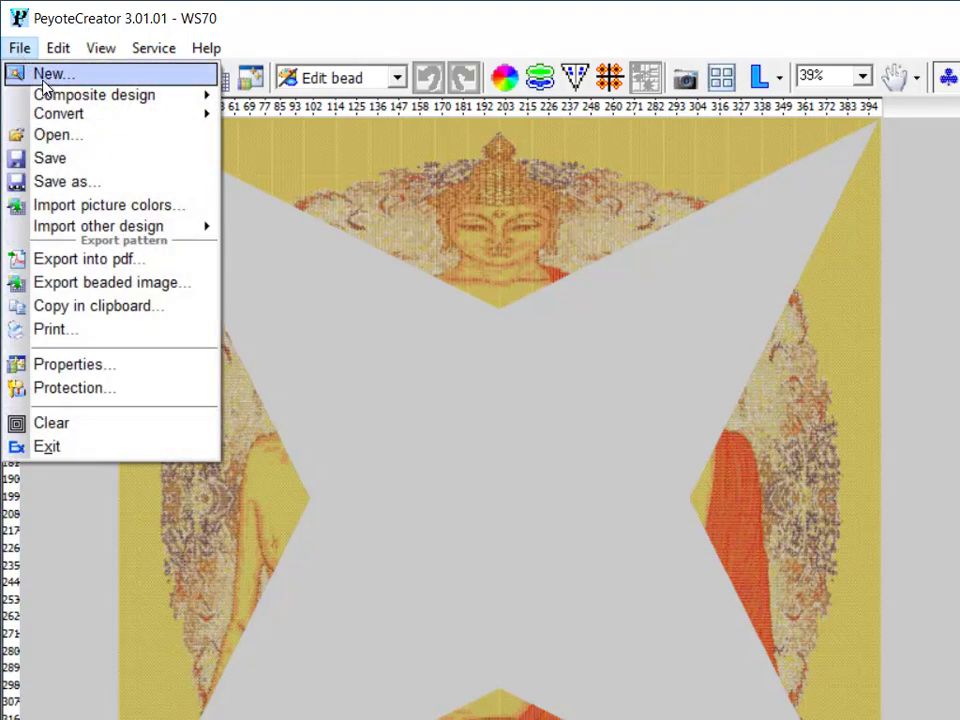
click(130, 424)
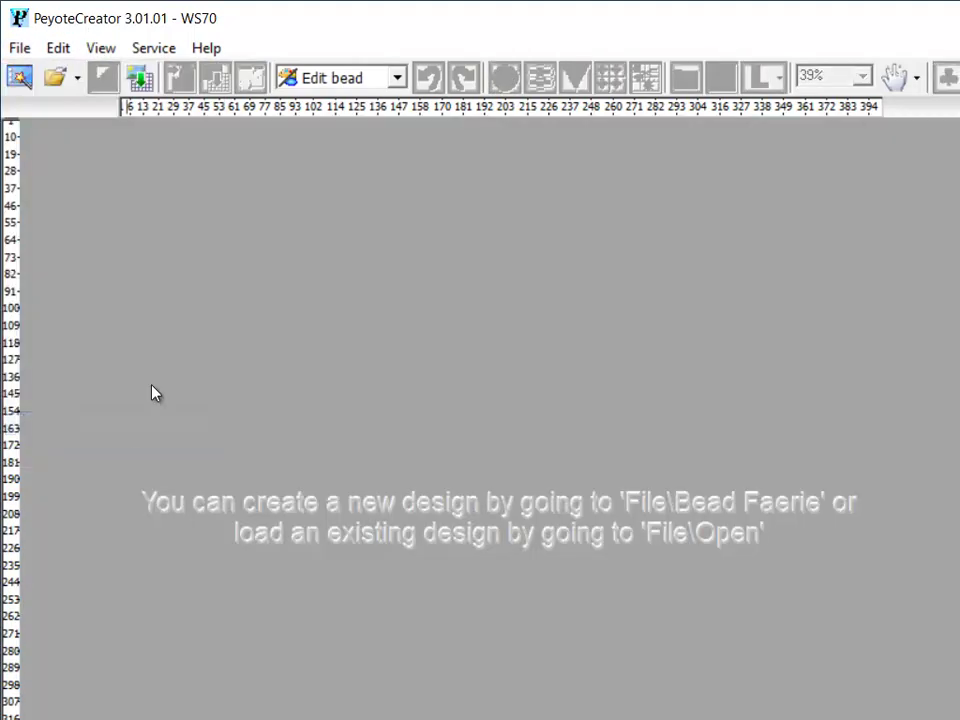
Step: Start a new geometric beadwork project with the Toho bead palette
click(19, 77)
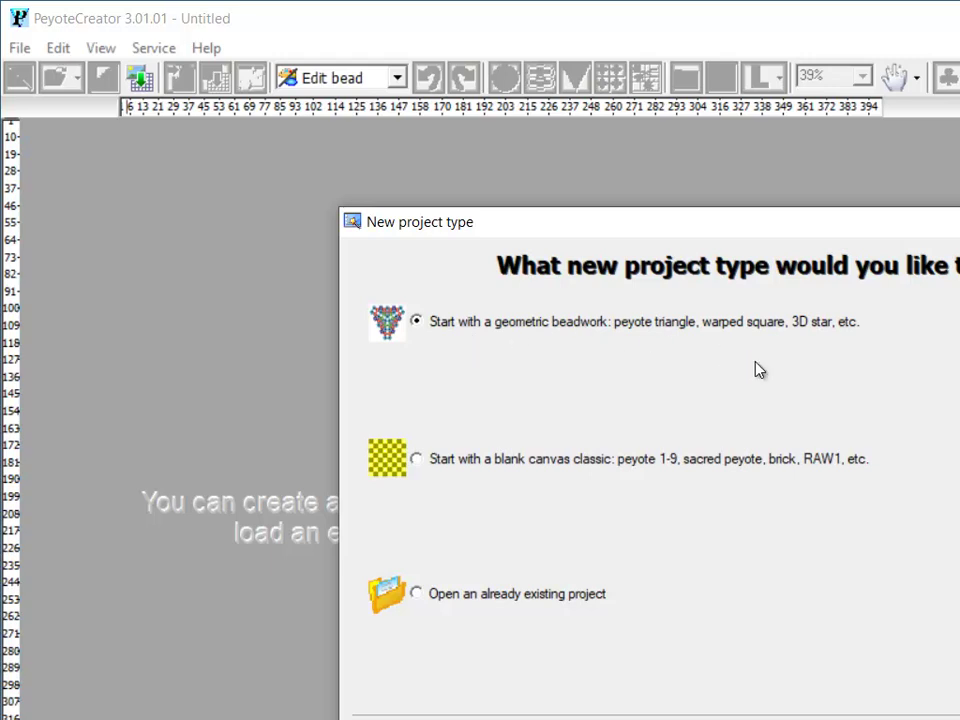
key(Return)
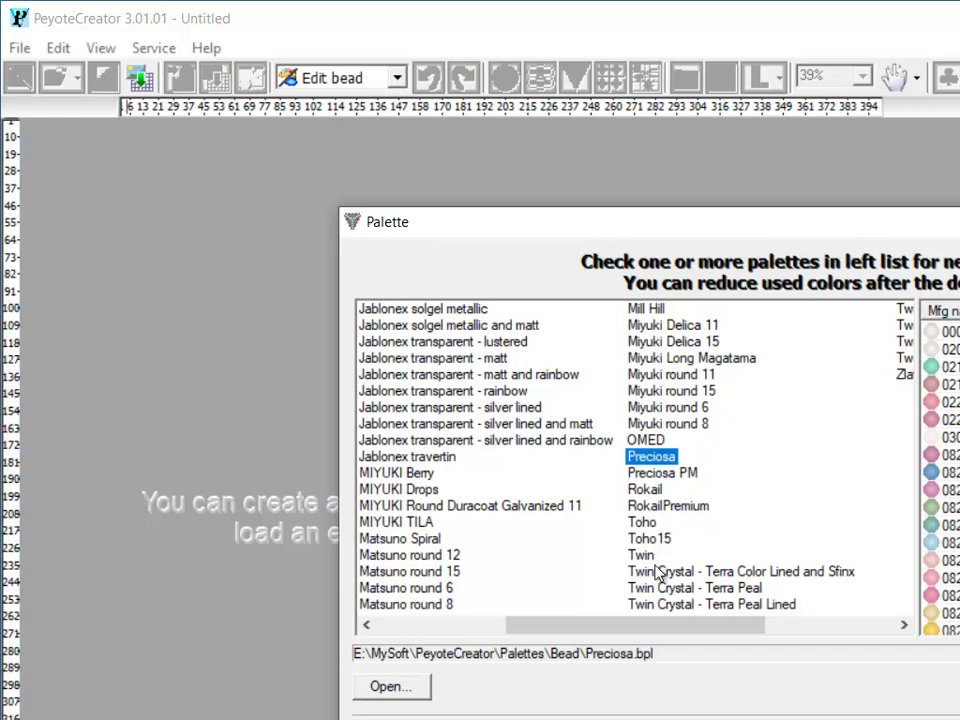
click(642, 521)
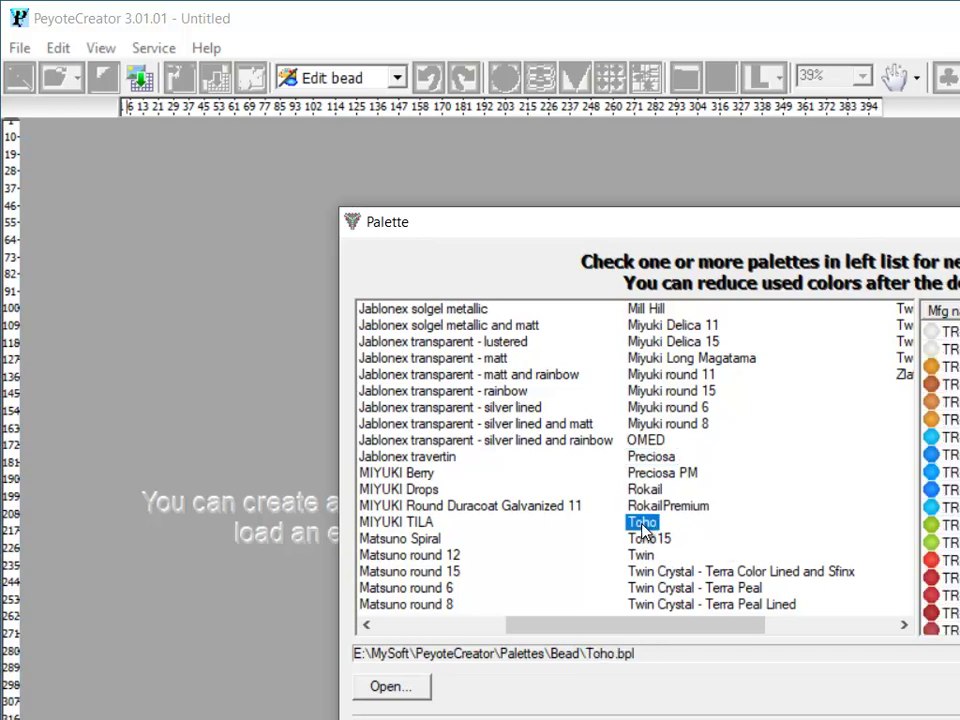
key(Return)
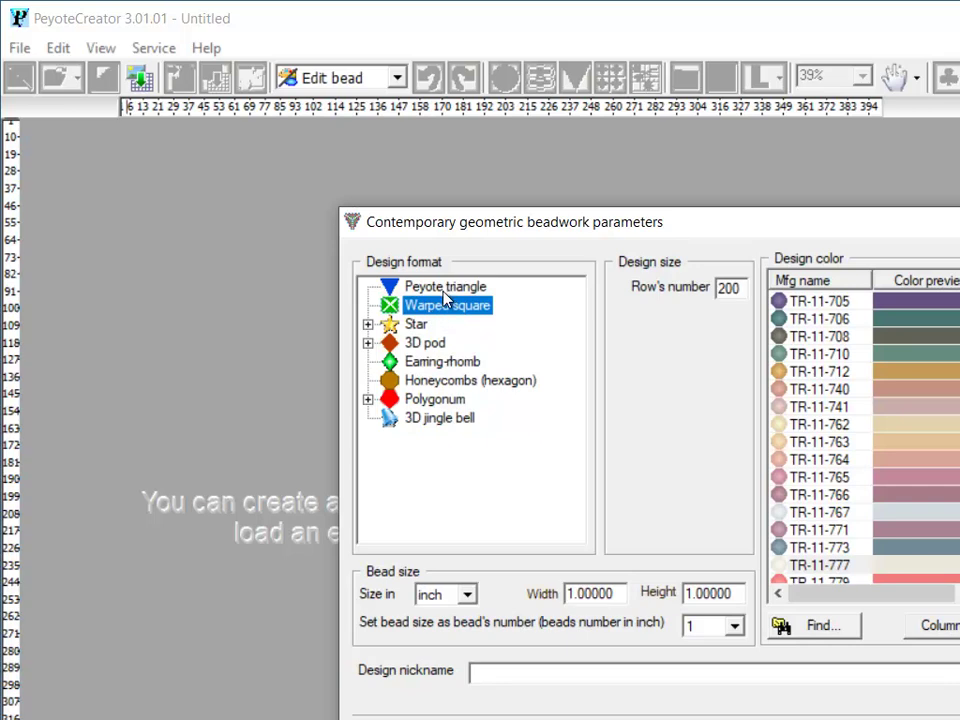
Step: Create a warped square design with 120 rows, nickname '120' and TR-11-777 design color
click(425, 287)
click(452, 307)
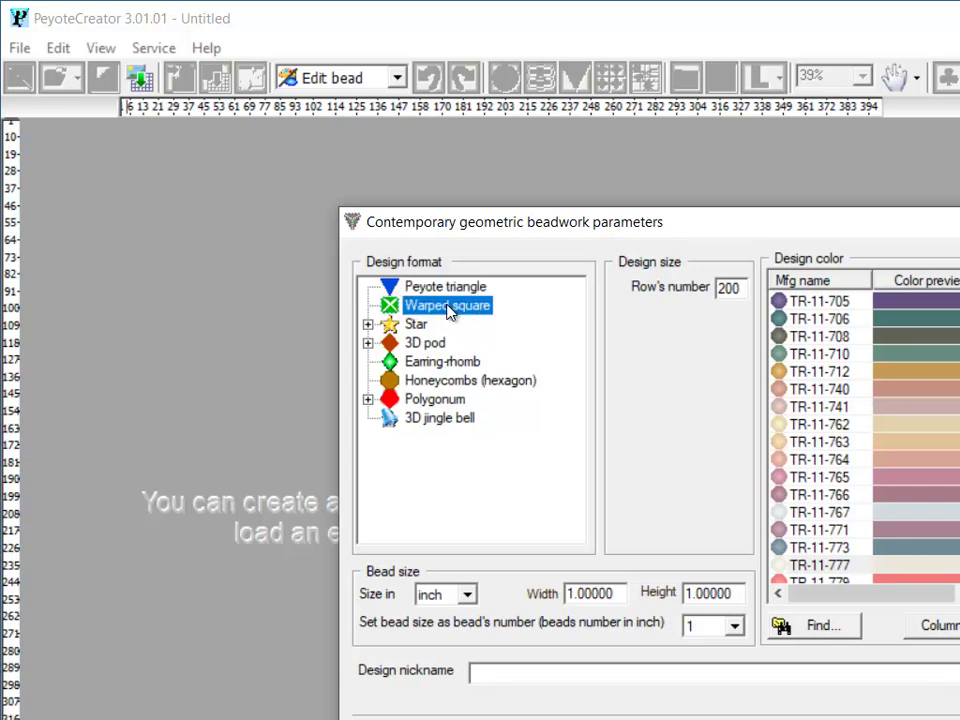
double_click(725, 288)
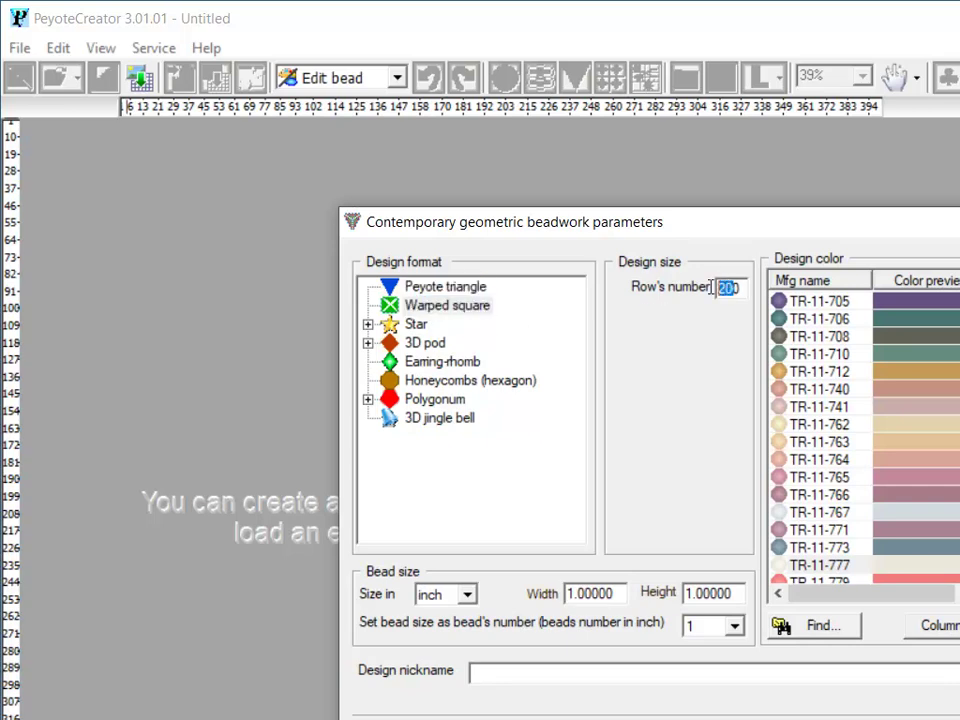
text(1)
text(20)
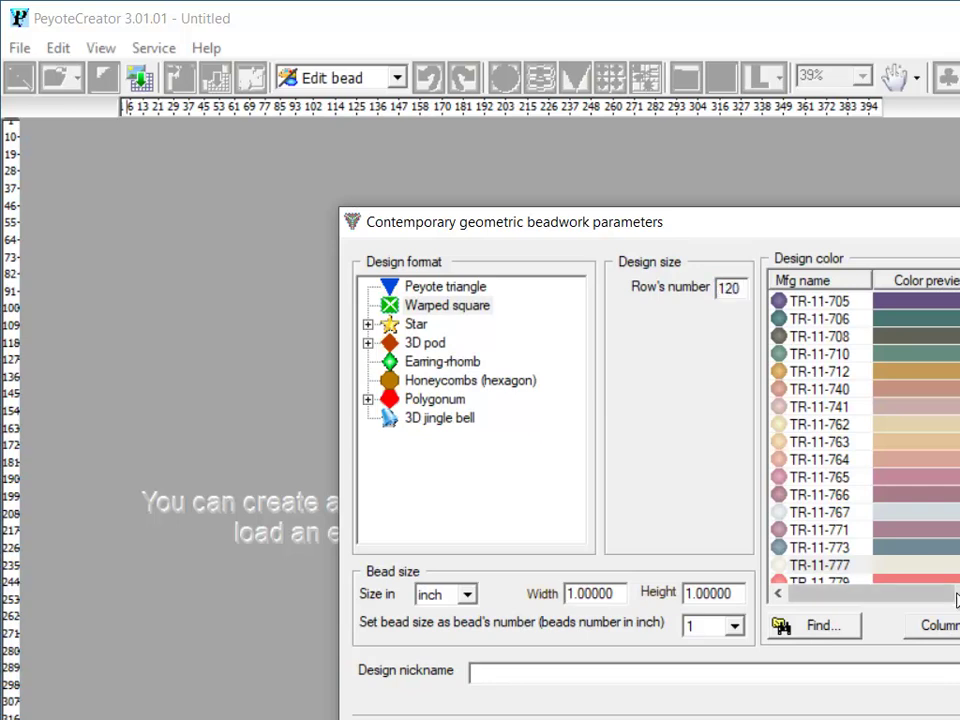
click(606, 673)
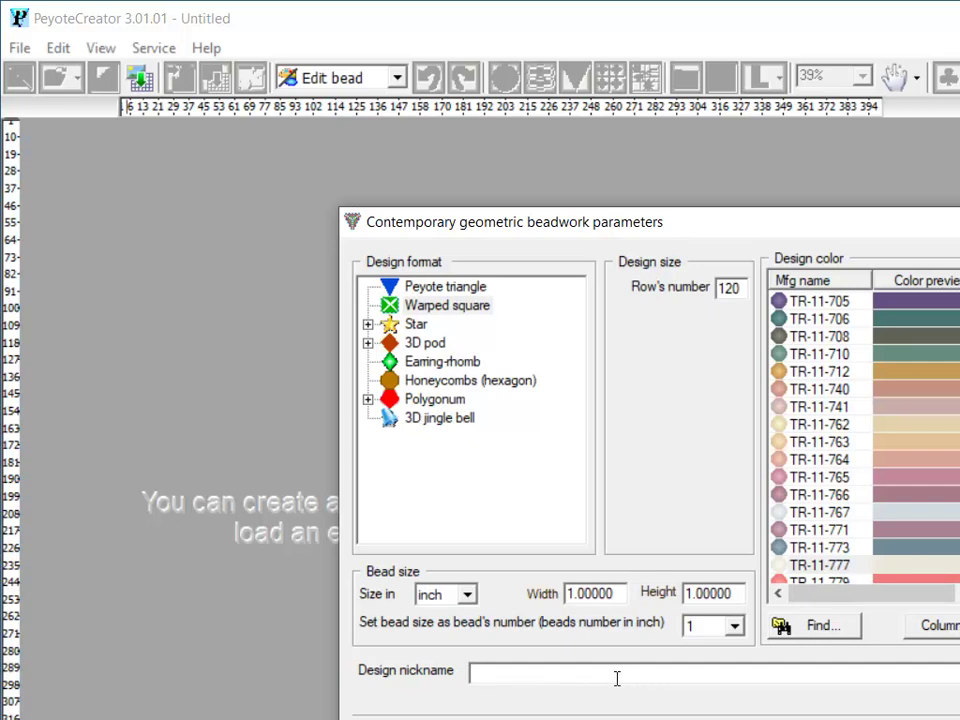
text(120)
click(921, 566)
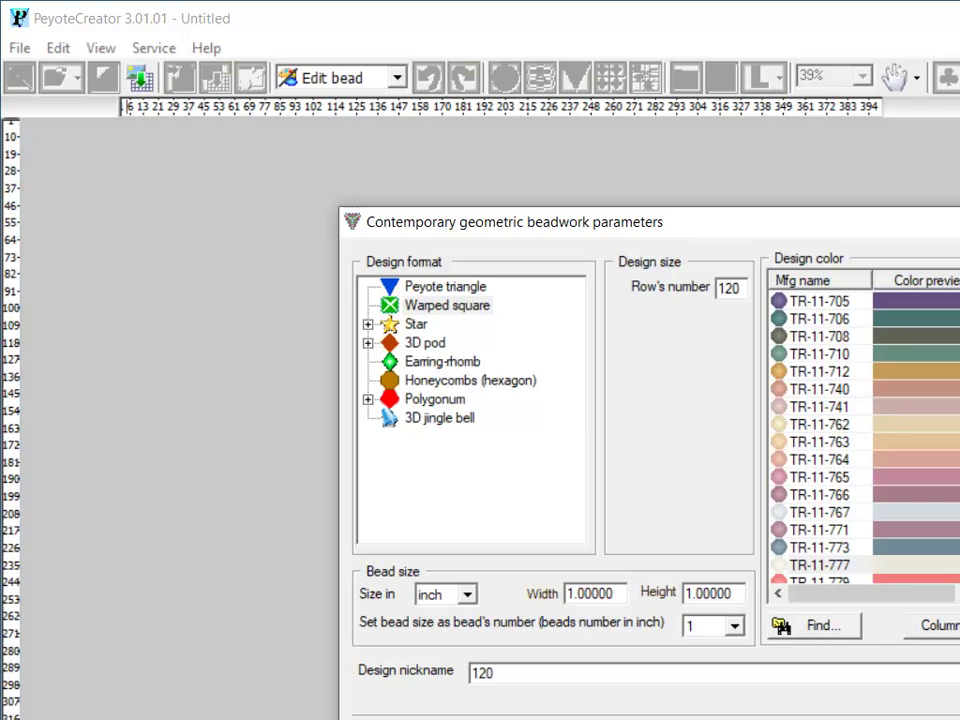
key(Return)
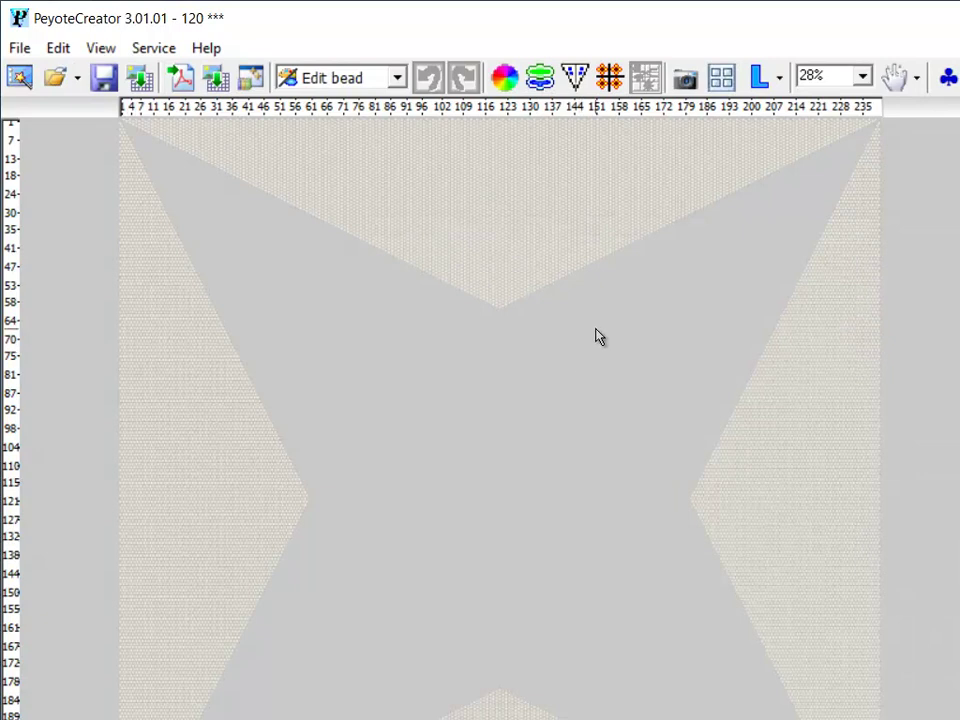
Step: Save the new design as 120.ptc
click(106, 80)
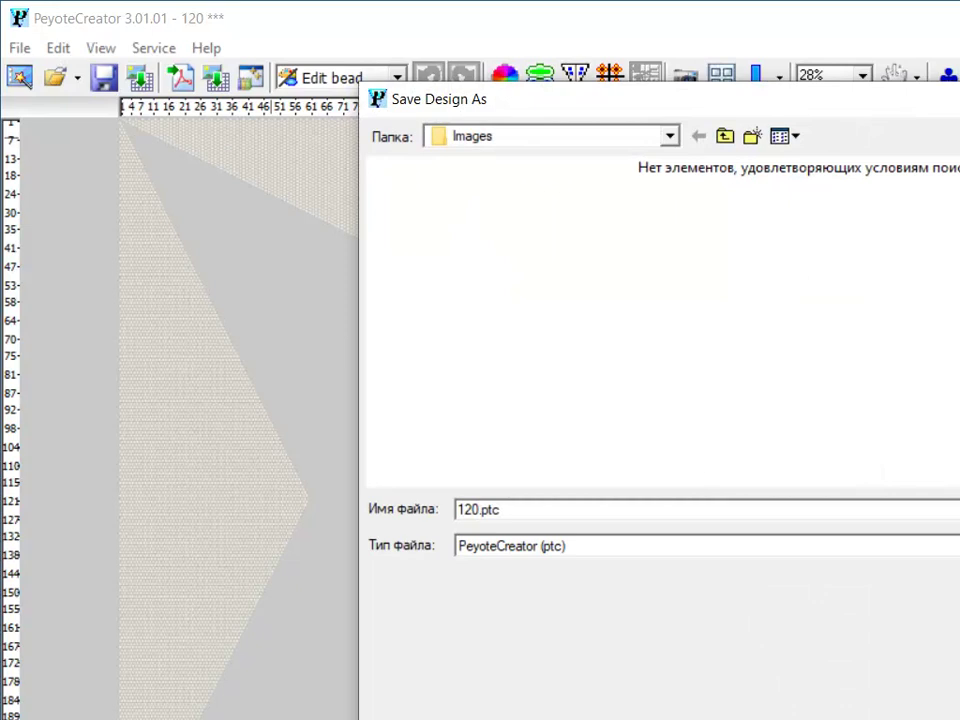
key(Escape)
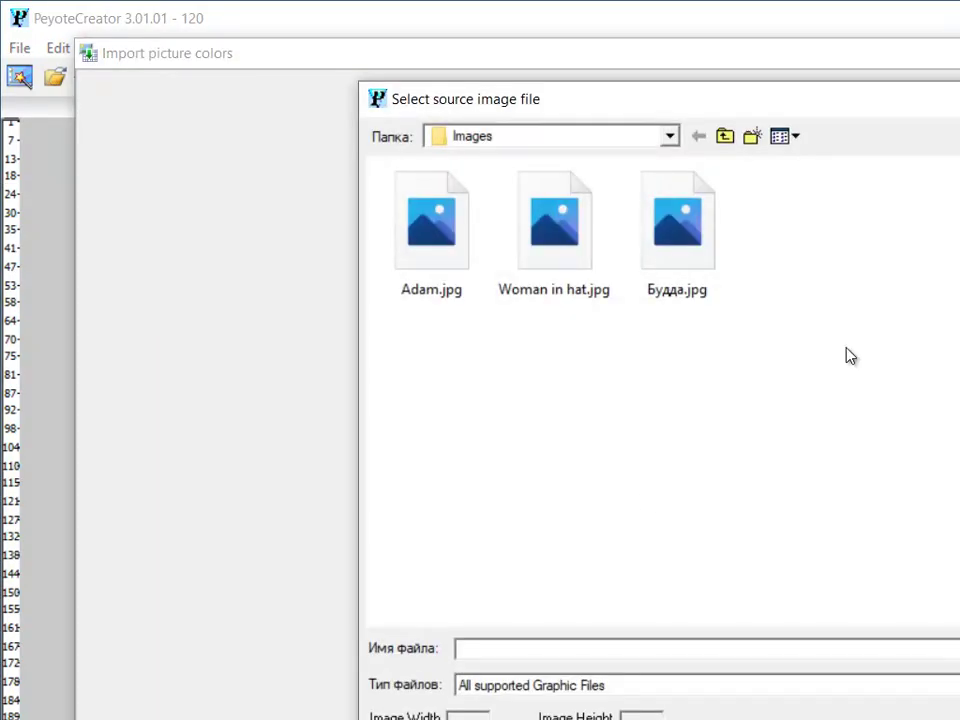
Step: Import Будда.jpg colours into the warped square, moving the import window aside to see the pattern
click(688, 294)
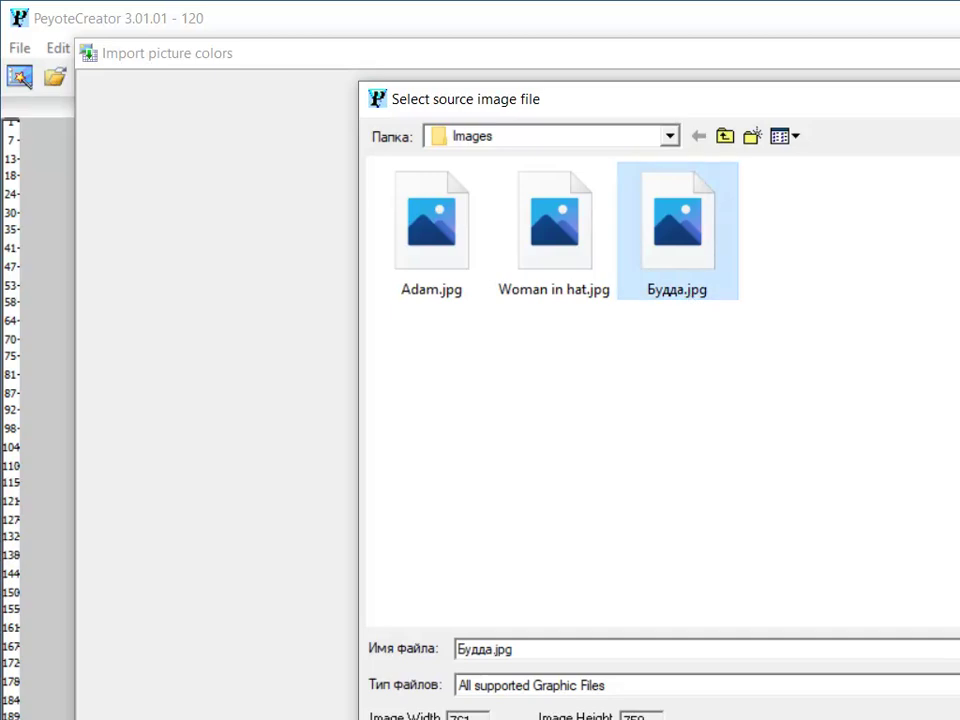
key(Return)
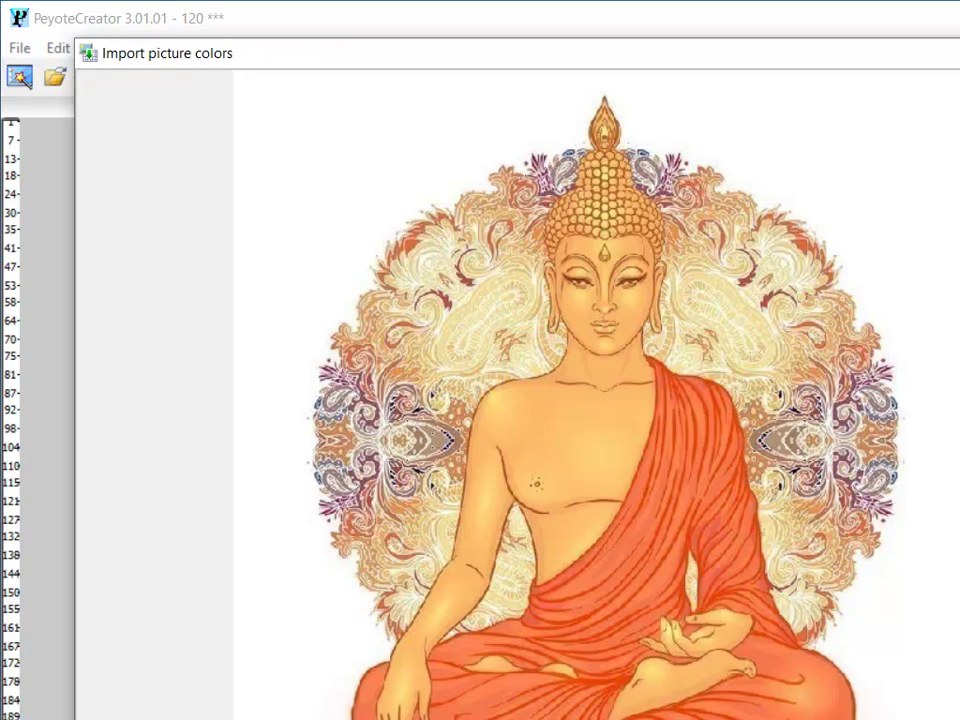
mouse_move(280, 53)
mouse_down()
mouse_move(741, 2)
mouse_move(931, 15)
mouse_up()
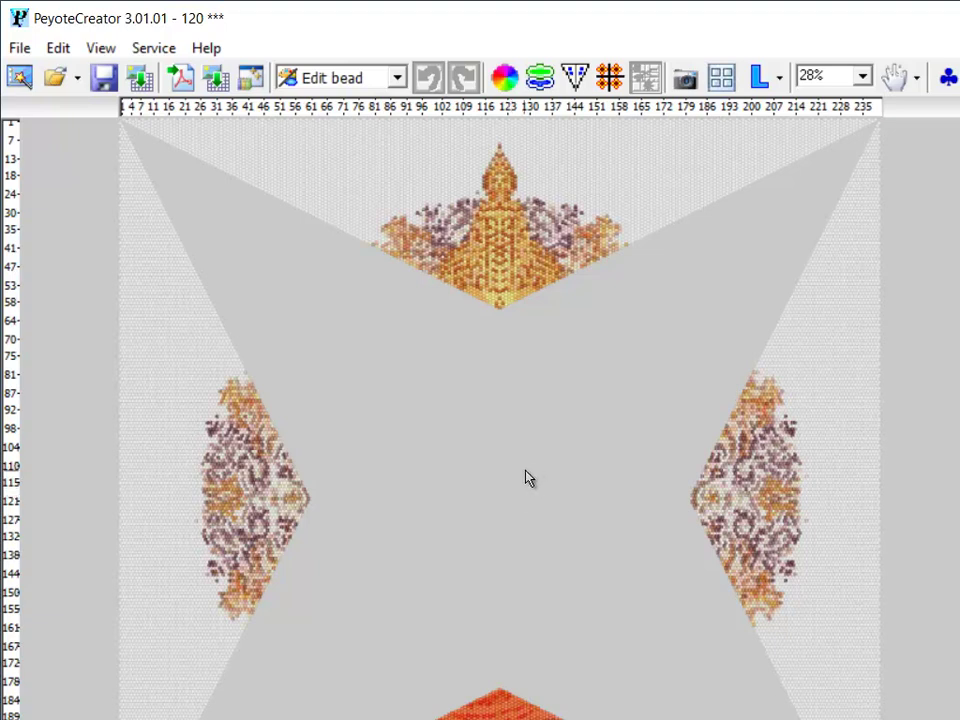
Step: Convert the design with File > Convert > Warped Square: Classic <-> Uniform
click(17, 47)
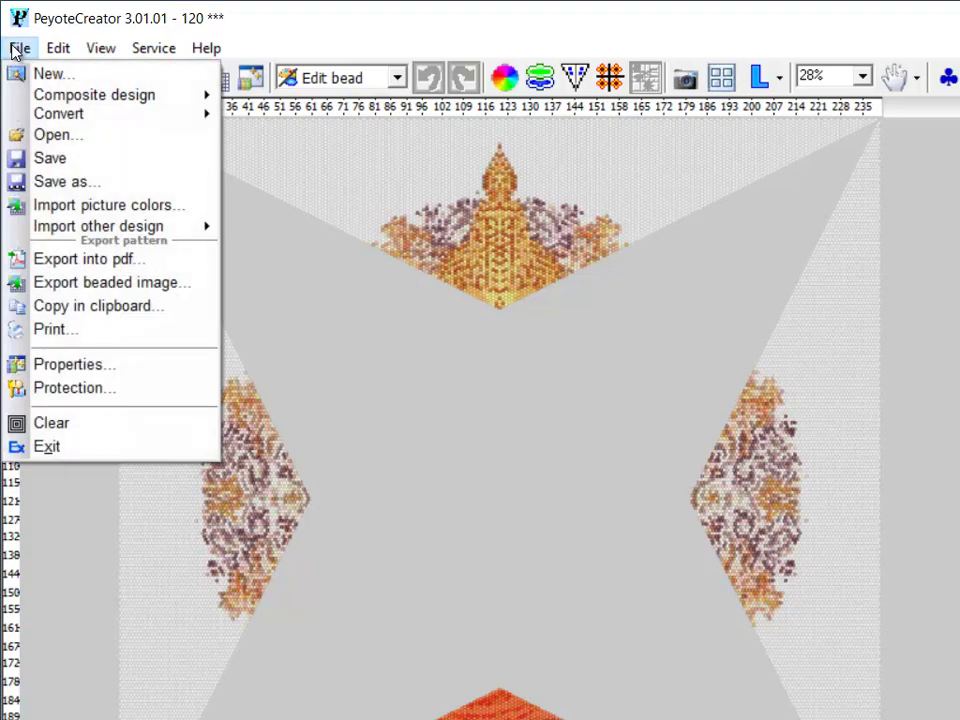
mouse_move(60, 114)
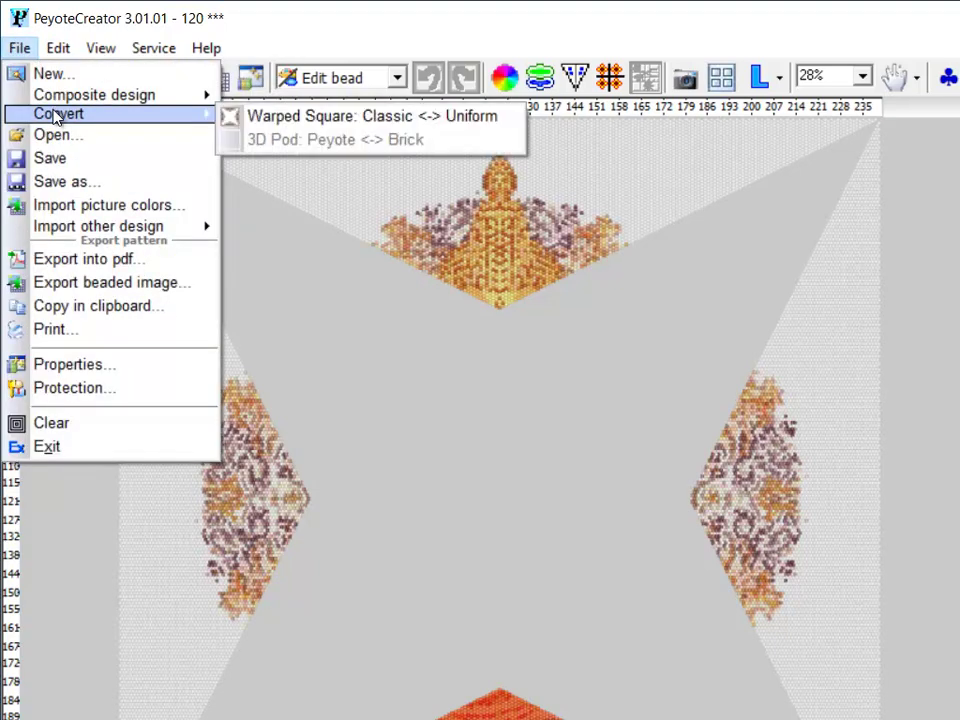
click(285, 118)
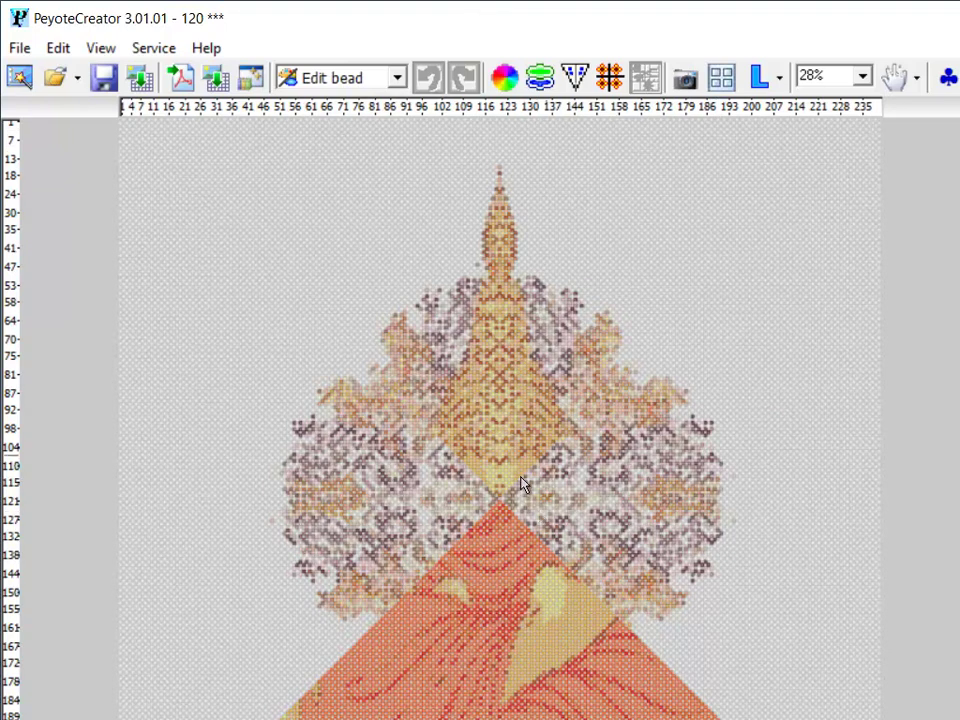
Step: Re-import the Buddha picture colours into the uniform 120 design
click(141, 80)
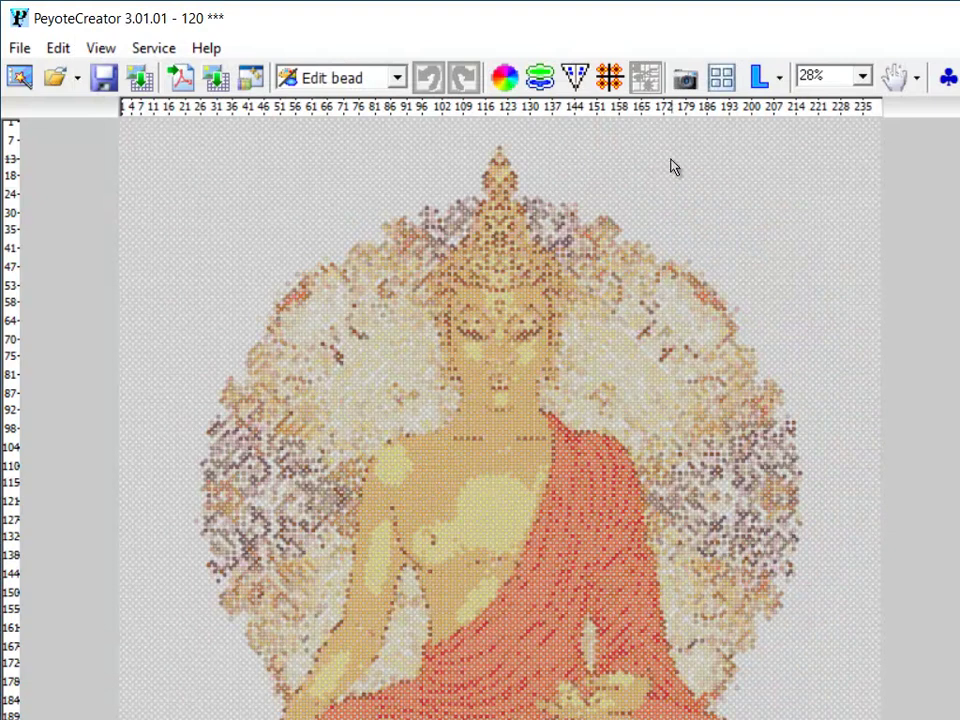
Step: Run the Classic <-> Uniform warped-square conversion on the reimported design and save 120.ptc
click(19, 48)
mouse_move(58, 114)
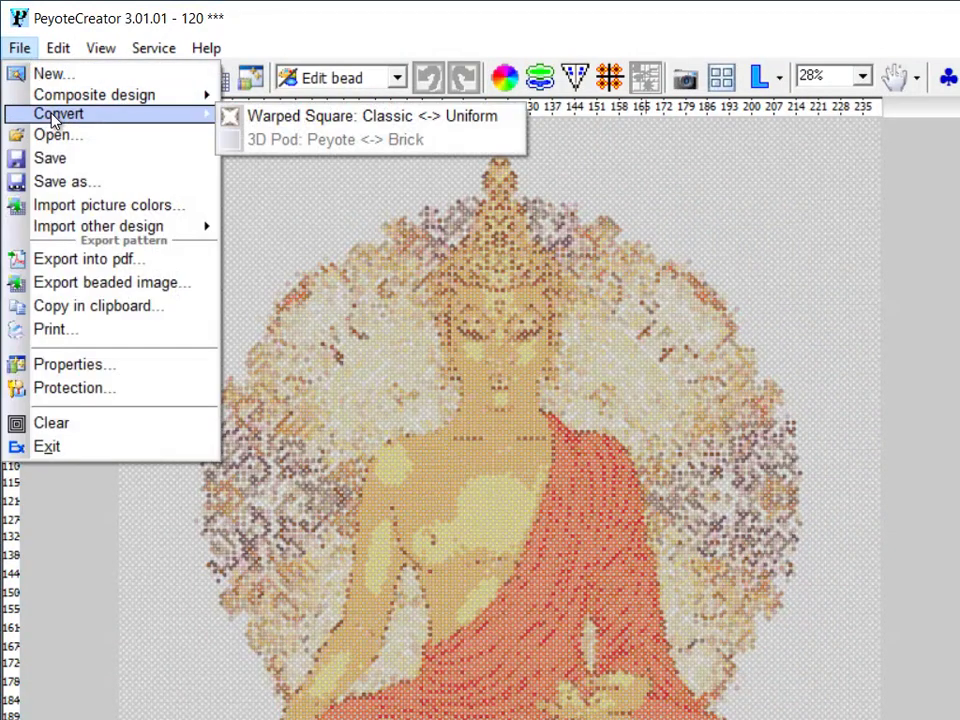
click(325, 121)
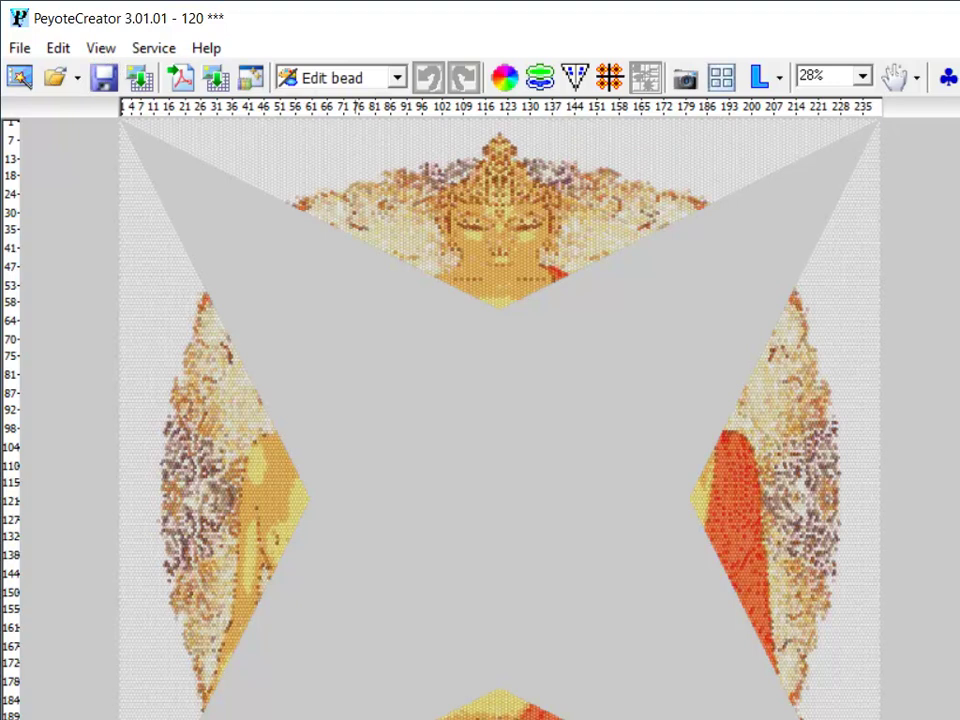
click(104, 77)
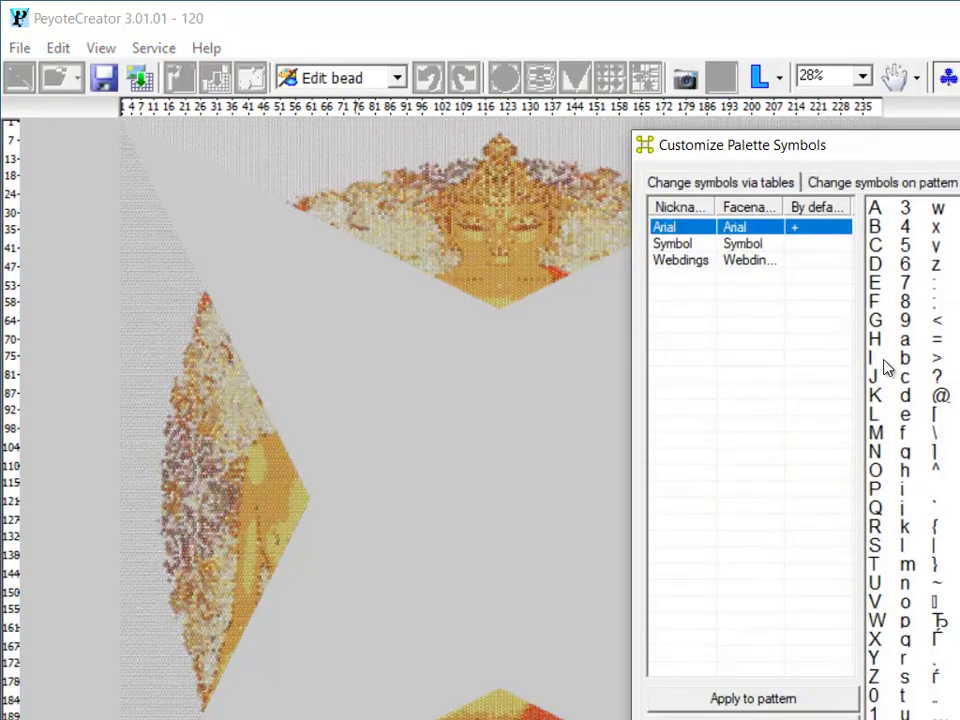
Step: Apply the Arial palette symbols to the pattern and close the symbols dialog
click(759, 699)
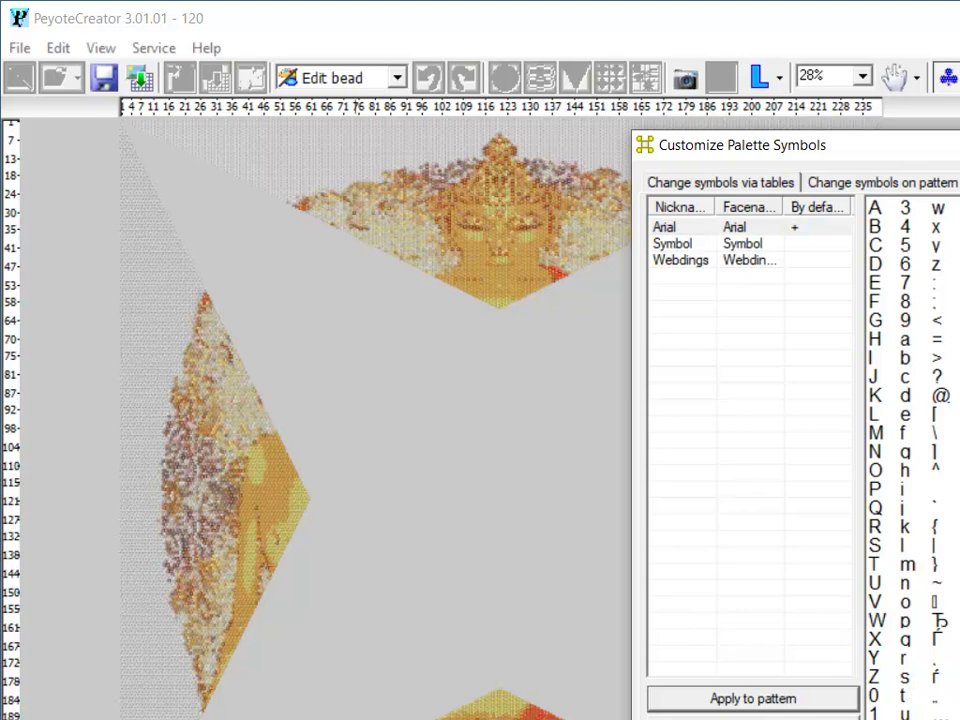
key(Escape)
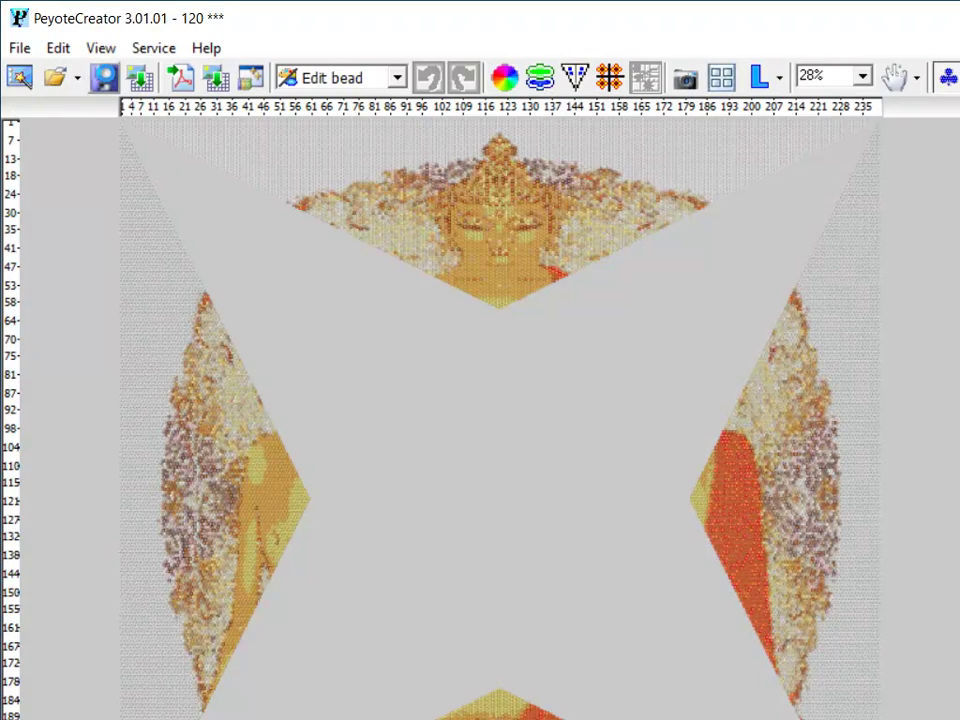
Step: Set up the PDF export with colours sorted by Count and Word chart font size 7
click(180, 80)
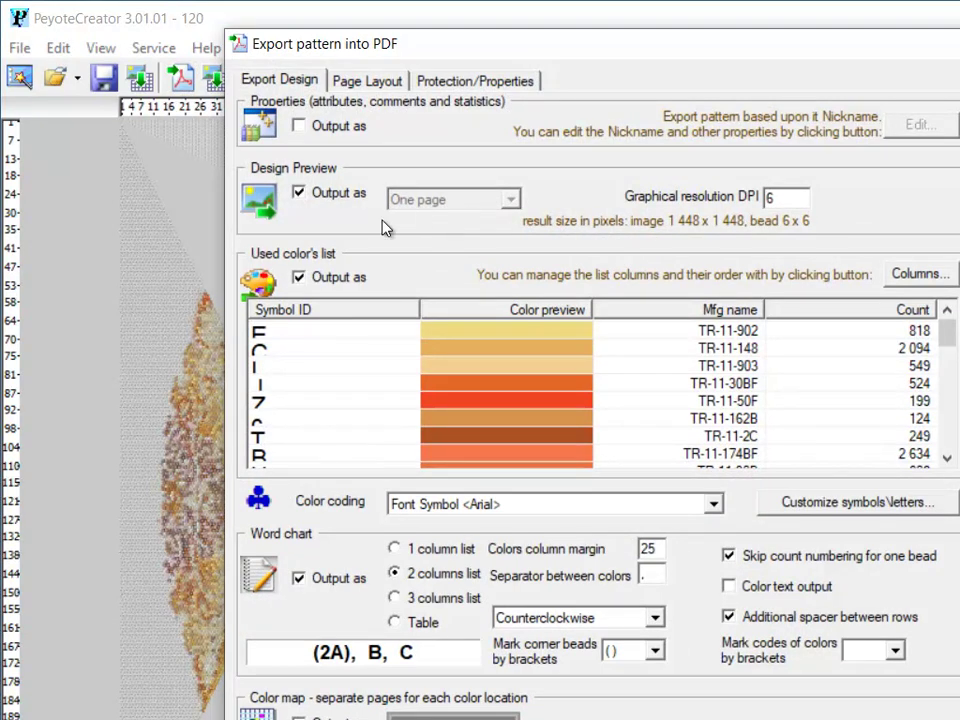
click(868, 318)
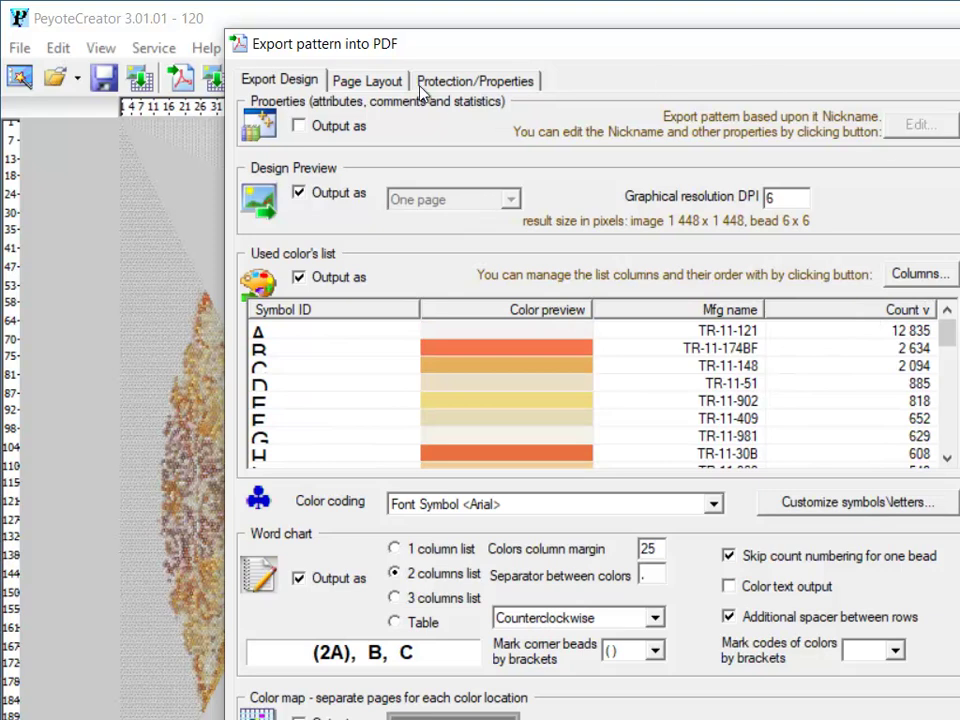
click(372, 81)
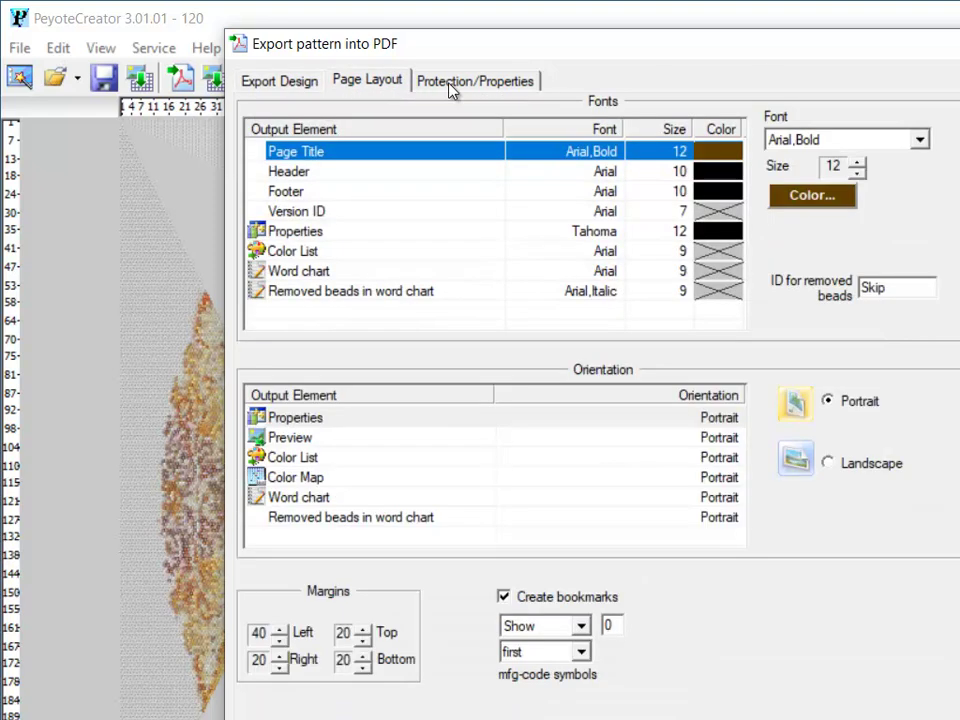
click(315, 271)
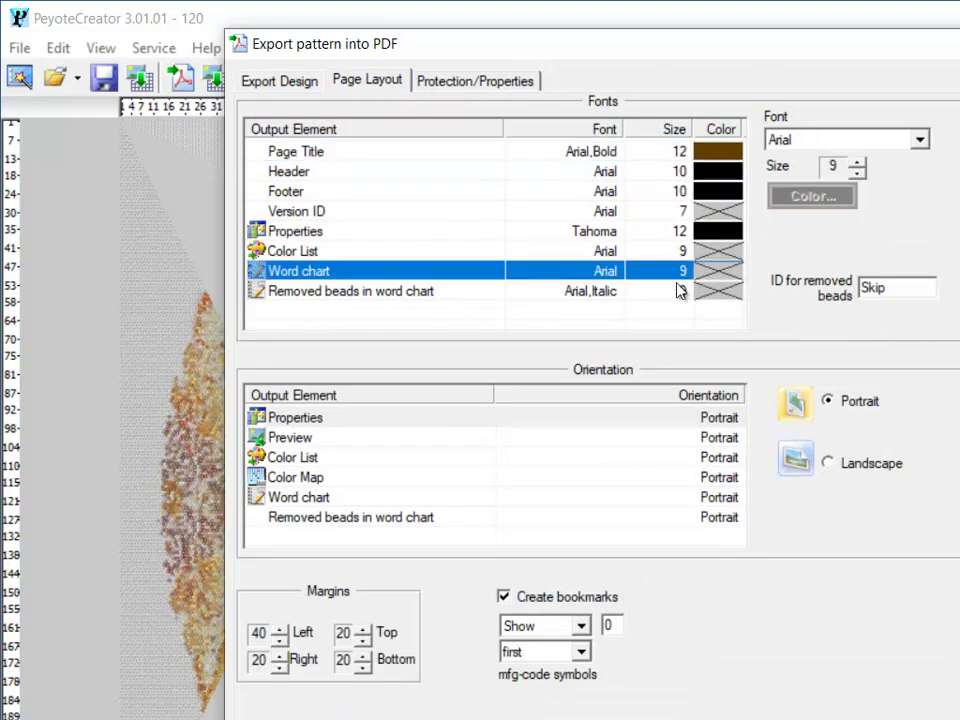
click(858, 174)
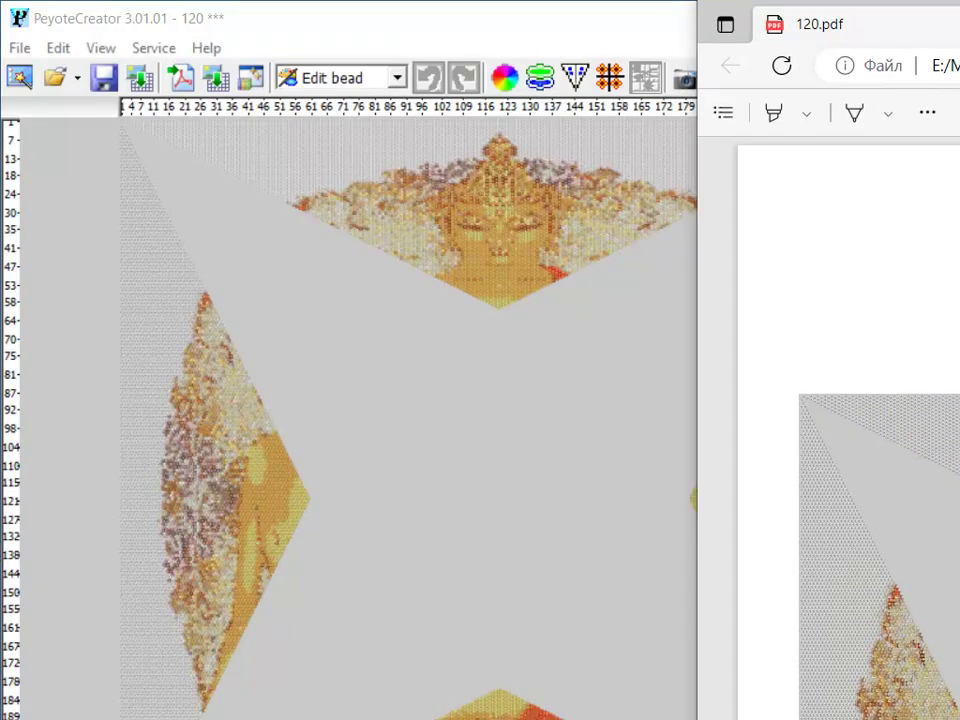
Step: Bring the Edge window with 120.pdf over the bead editor and zoom out to show whole pages
drag(955, 9, 668, 8)
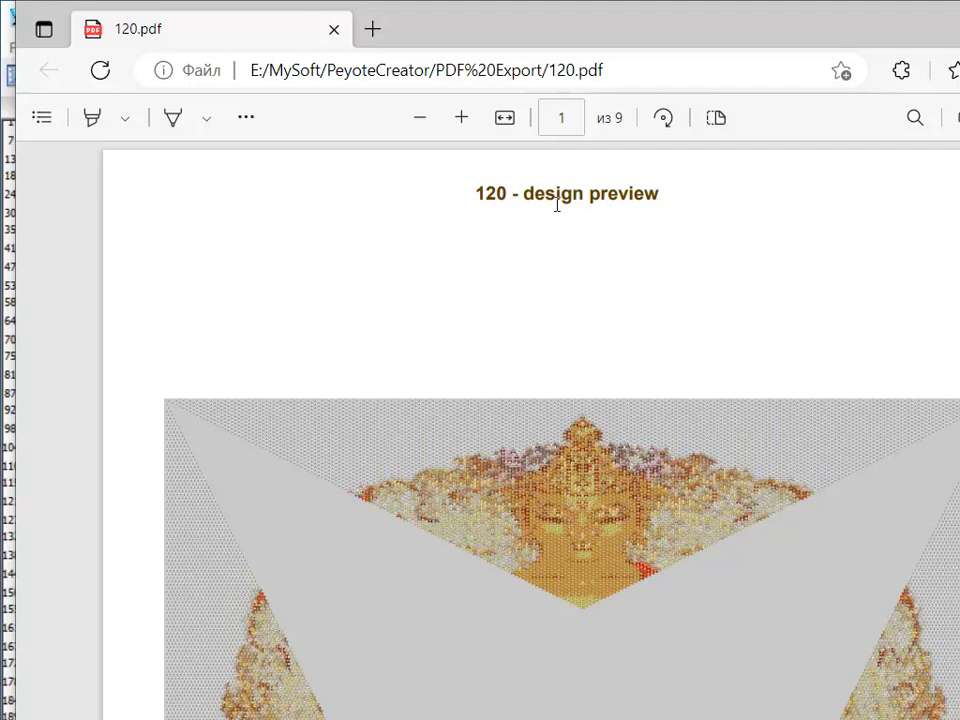
click(466, 119)
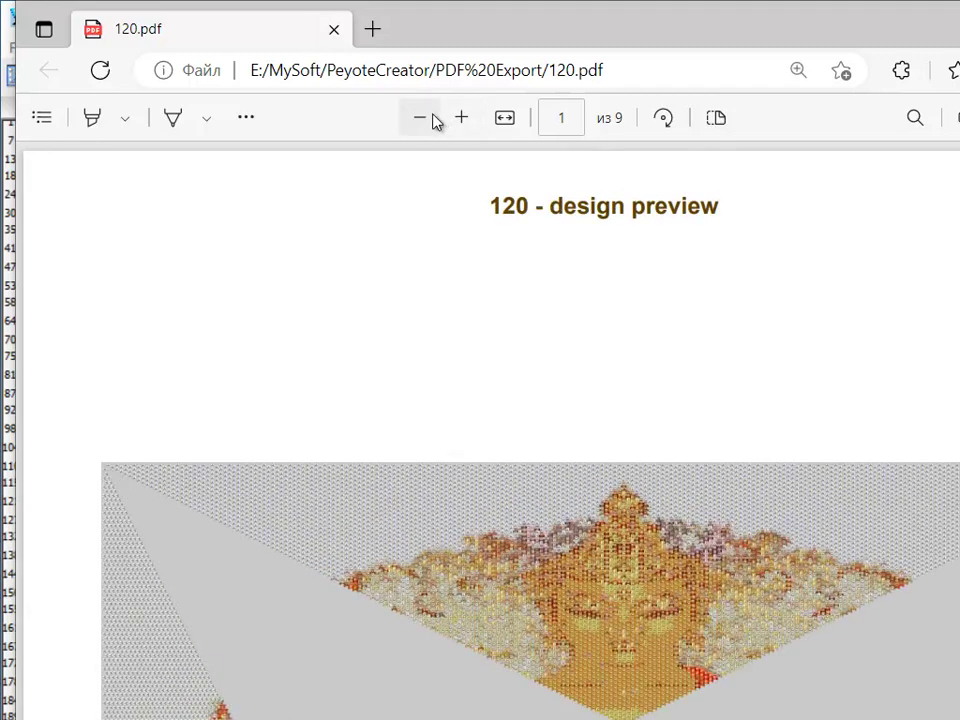
click(433, 119)
click(433, 119)
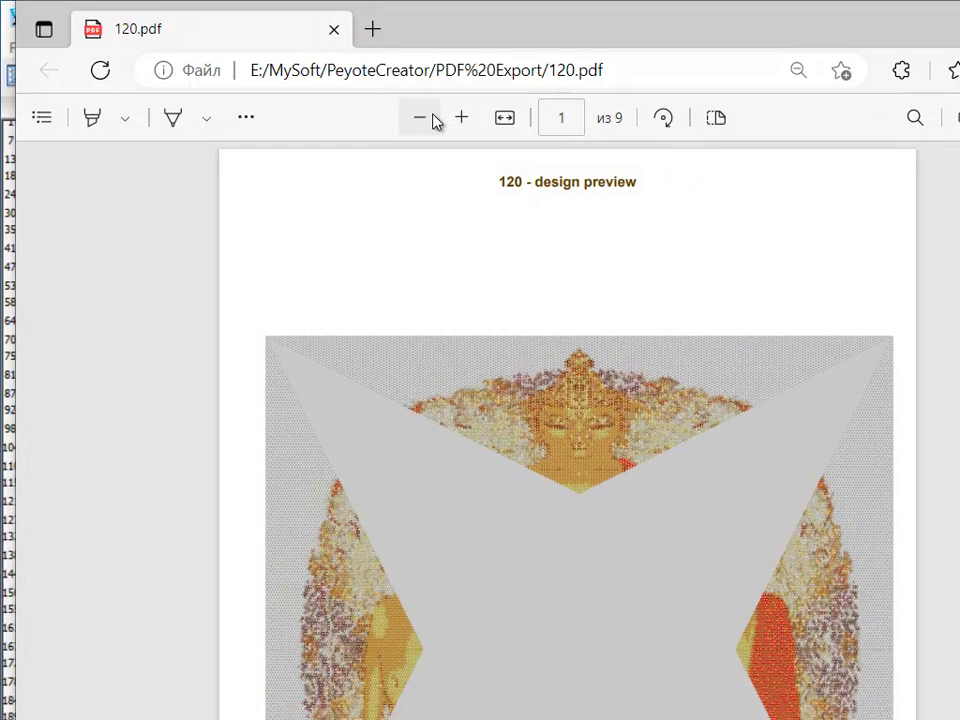
Step: Scroll through 120.pdf past the design preview to the Toho colour table and warped-square word chart
scroll(825, 450, down, 5)
scroll(840, 450, down, 10)
scroll(900, 440, up, 2)
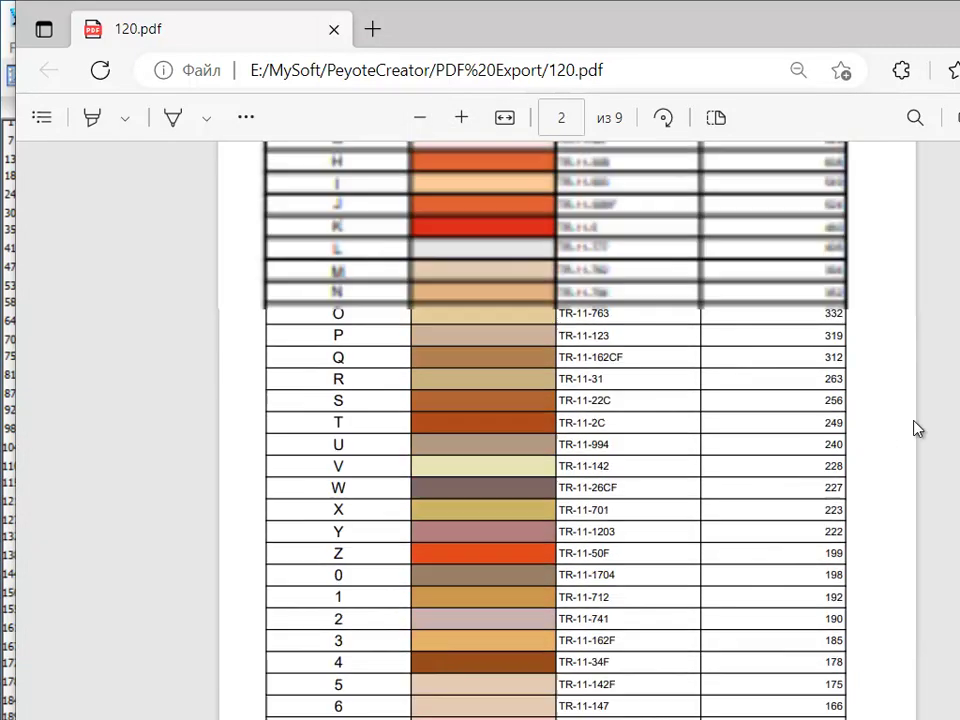
scroll(917, 415, up, 8)
scroll(800, 480, up, 5)
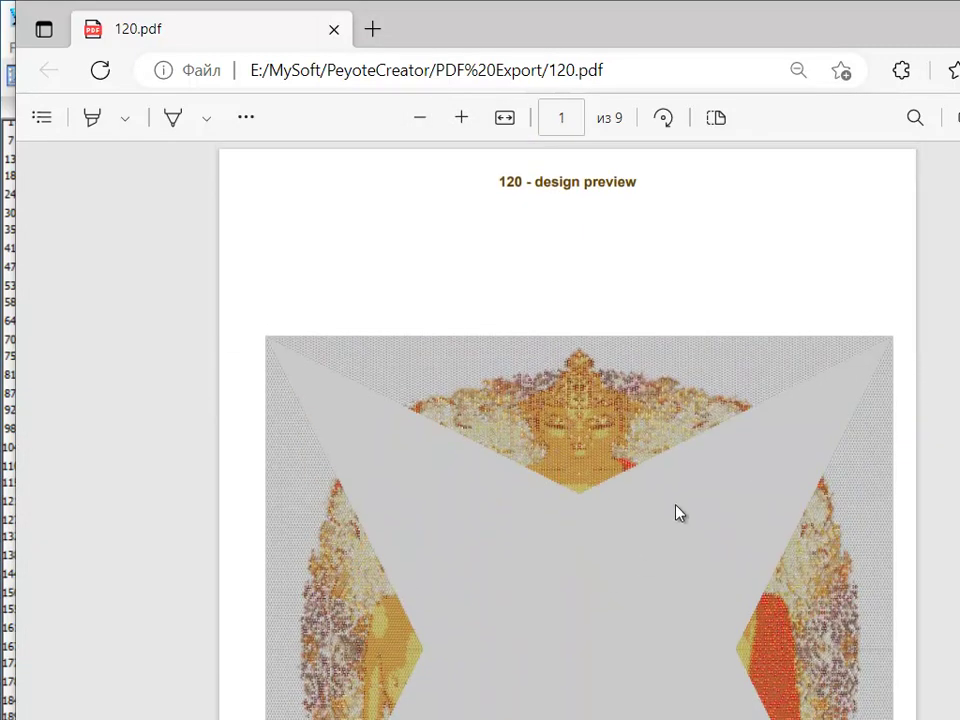
scroll(678, 515, down, 2)
scroll(720, 505, down, 10)
scroll(885, 484, up, 5)
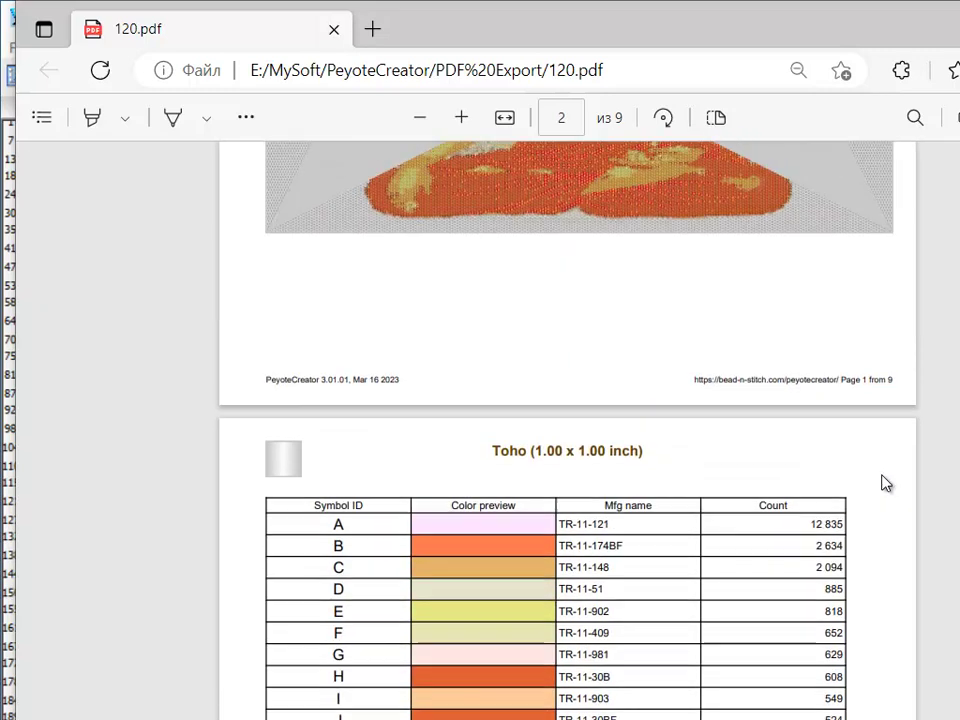
scroll(885, 484, down, 6)
scroll(887, 486, down, 7)
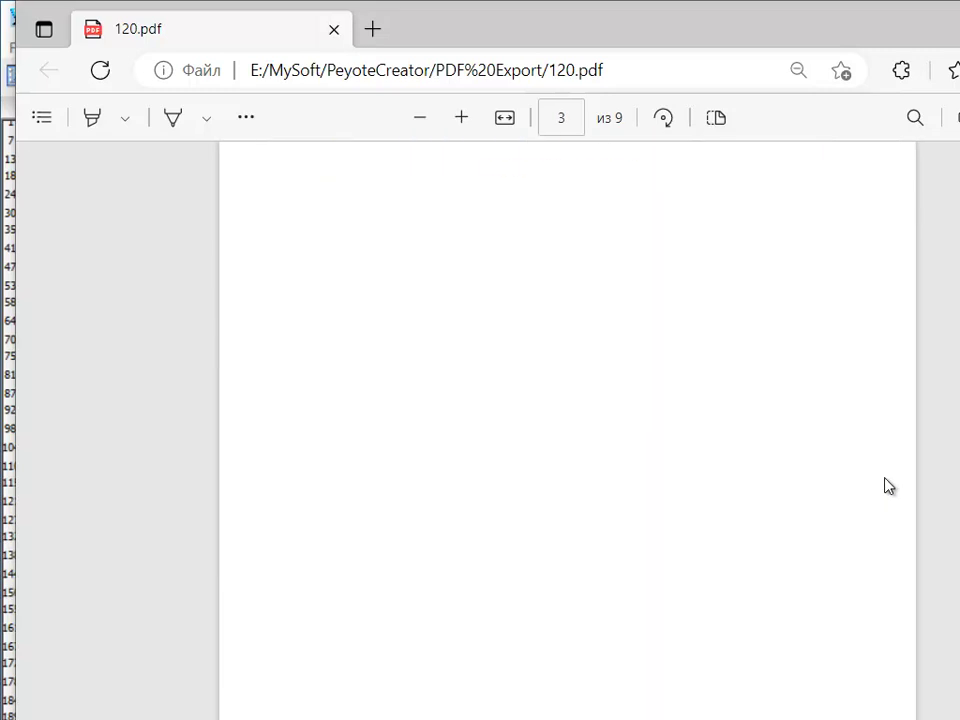
scroll(886, 485, down, 10)
scroll(889, 482, up, 3)
scroll(892, 481, down, 3)
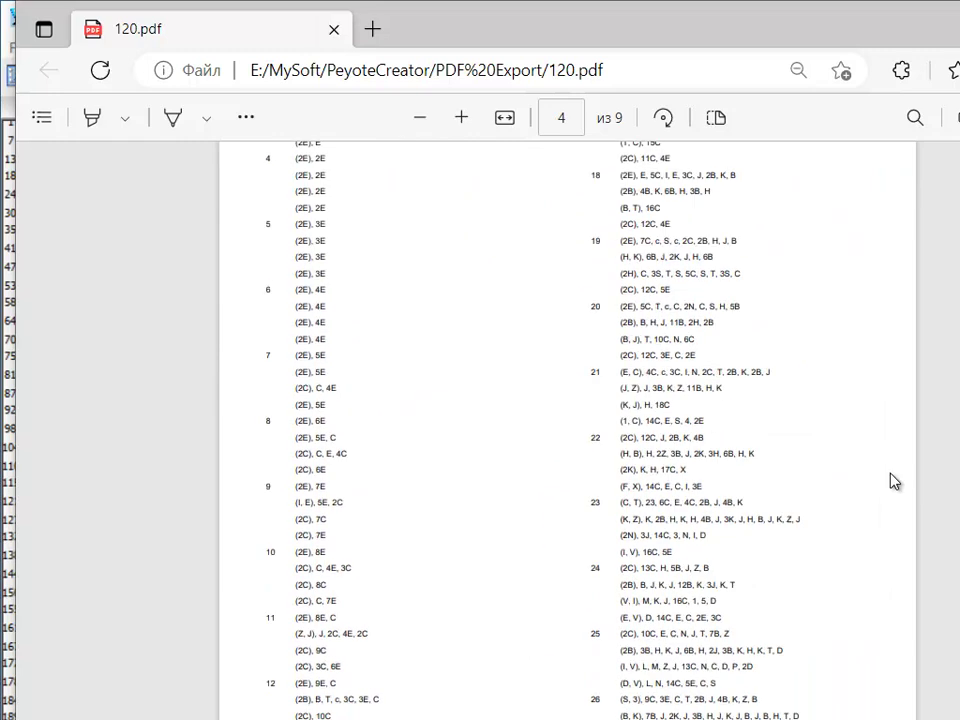
scroll(894, 481, down, 6)
scroll(894, 481, down, 6)
scroll(894, 481, down, 6)
scroll(894, 481, down, 6)
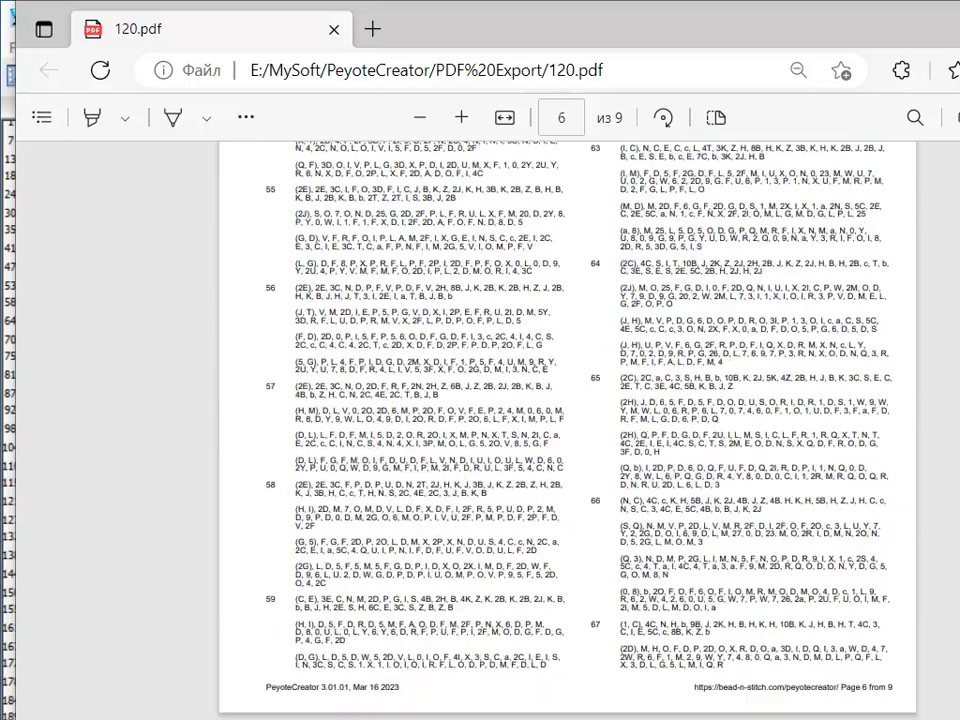
scroll(894, 481, down, 6)
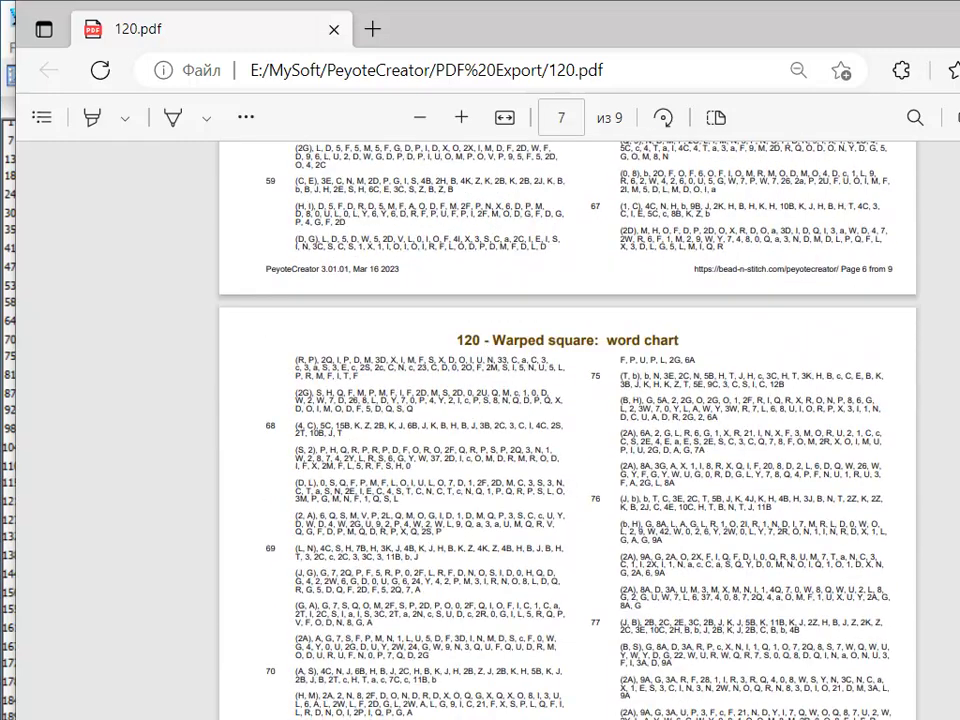